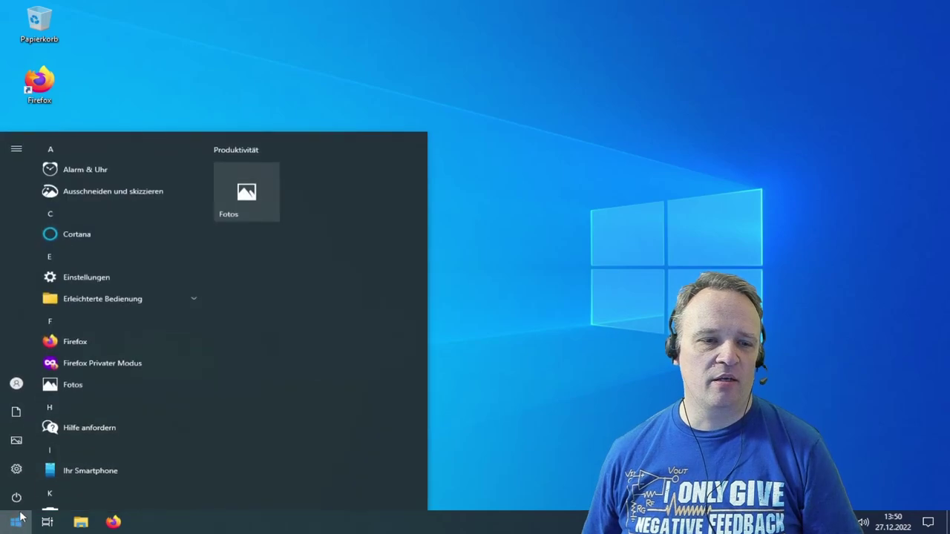
- Open Firefox, search Google for "arduino ide" in a maximized window and reject all optional cookies
{"action": "mouse_move", "coordinate": [16, 385]}
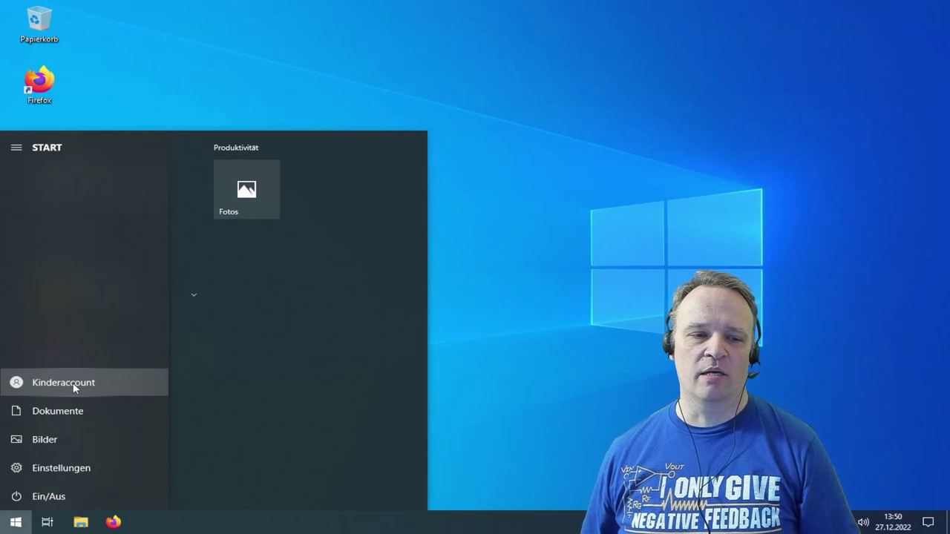
{"action": "left_click", "coordinate": [116, 524]}
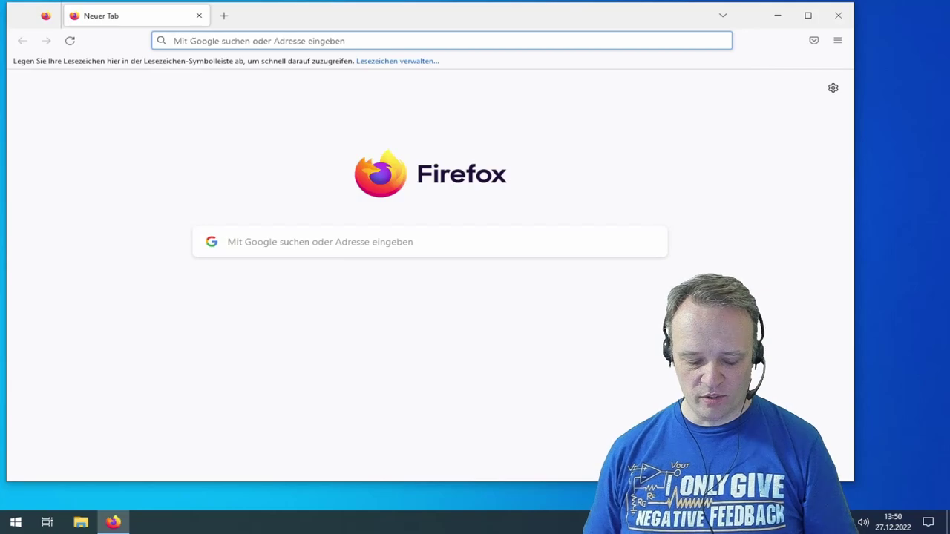
{"action": "type", "text": "ar"}
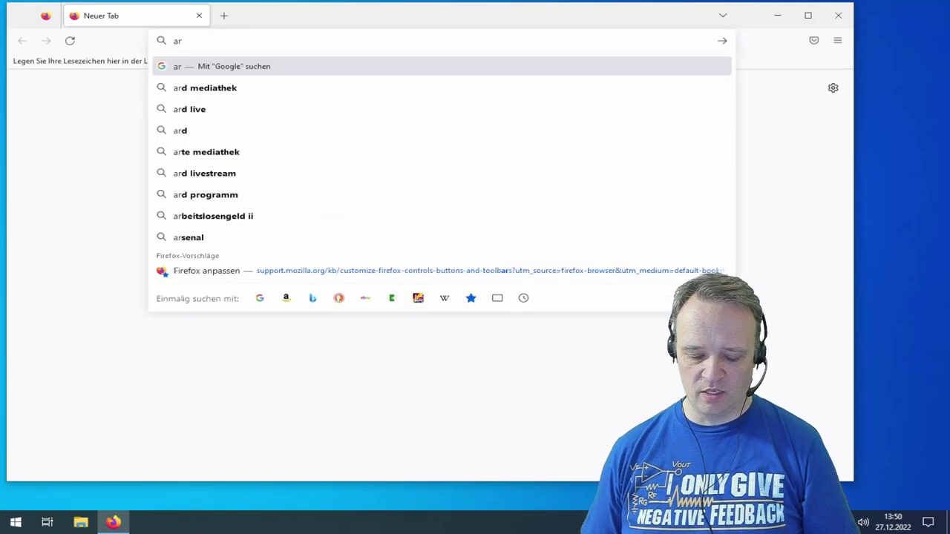
{"action": "type", "text": "duino ide"}
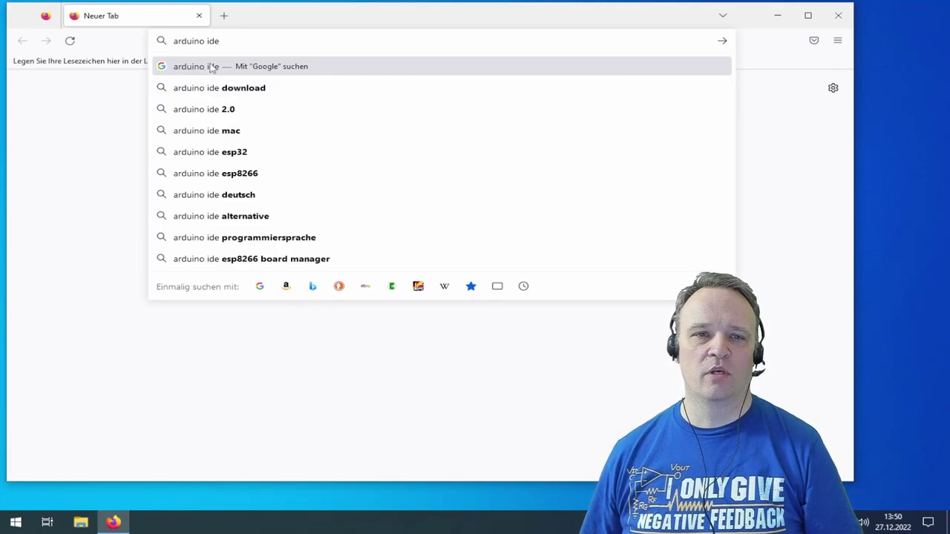
{"action": "key", "text": "Return"}
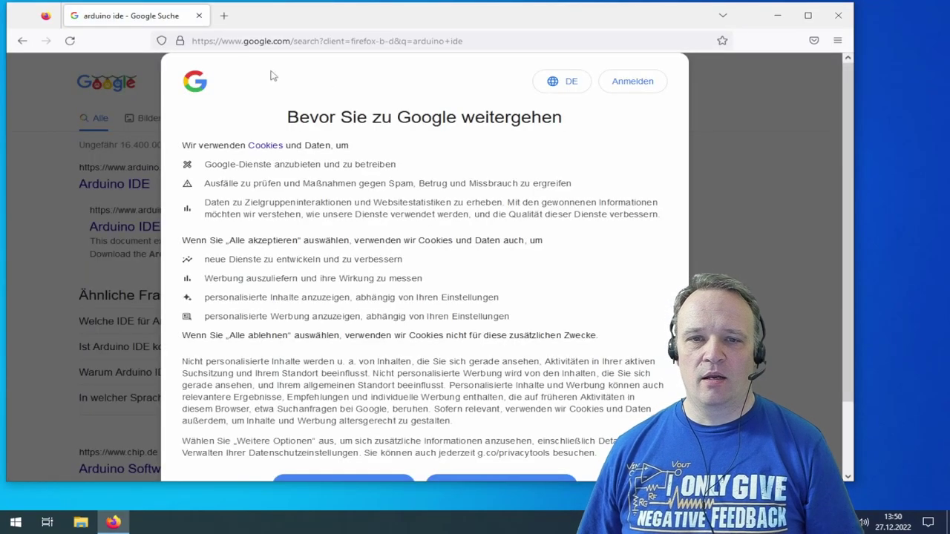
{"action": "left_click", "coordinate": [807, 15]}
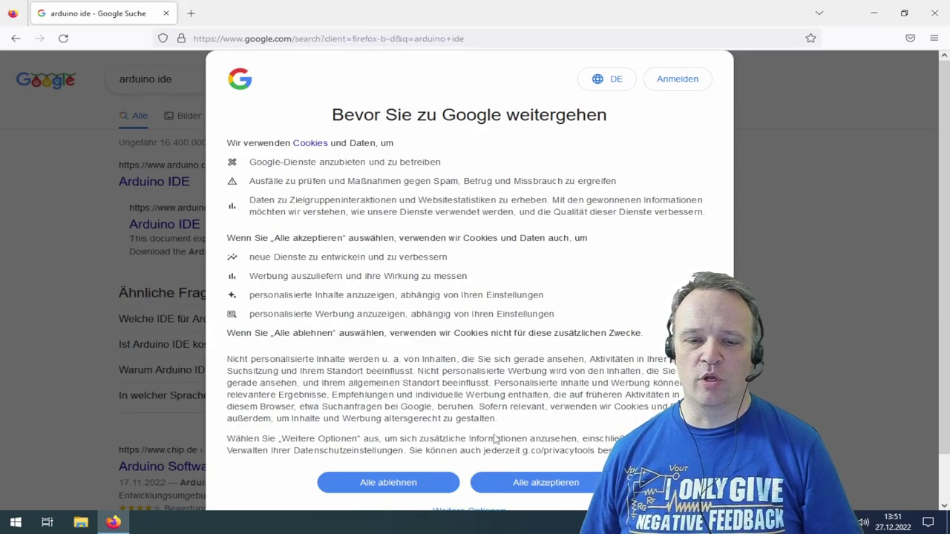
{"action": "left_click", "coordinate": [378, 483]}
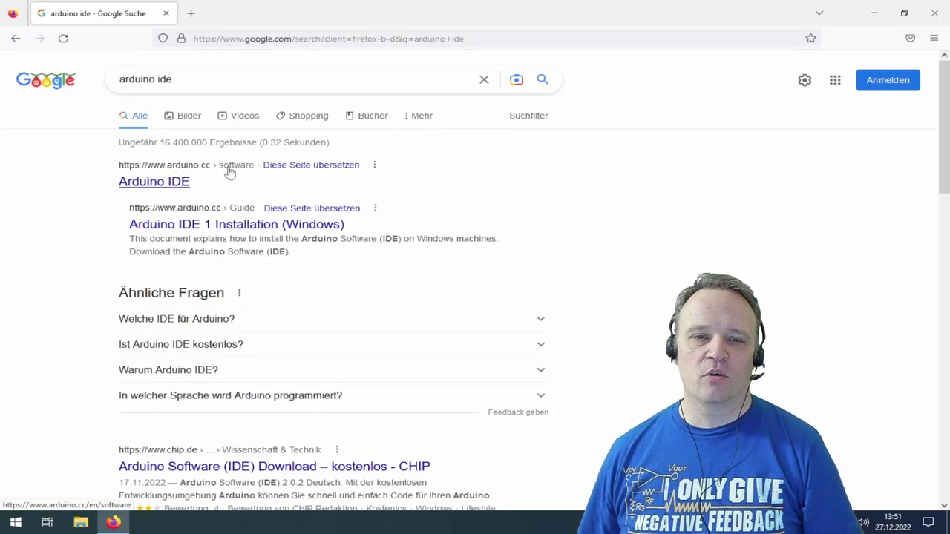
- Download the Arduino IDE 2.0.3 installer for Win 10 and newer from arduino.cc without donating, allowing required cookies only, and close the browser
{"action": "left_click", "coordinate": [179, 184]}
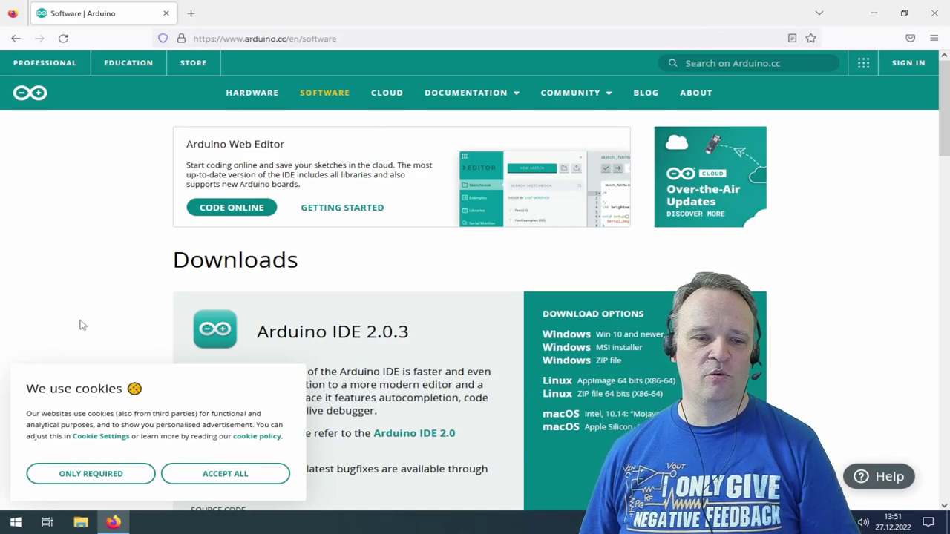
{"action": "left_click", "coordinate": [83, 479]}
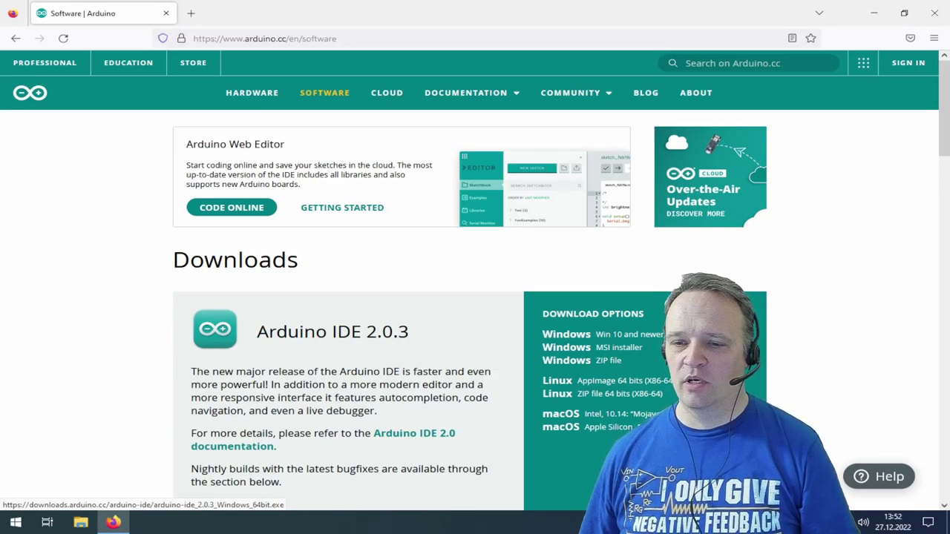
{"action": "left_click", "coordinate": [566, 334]}
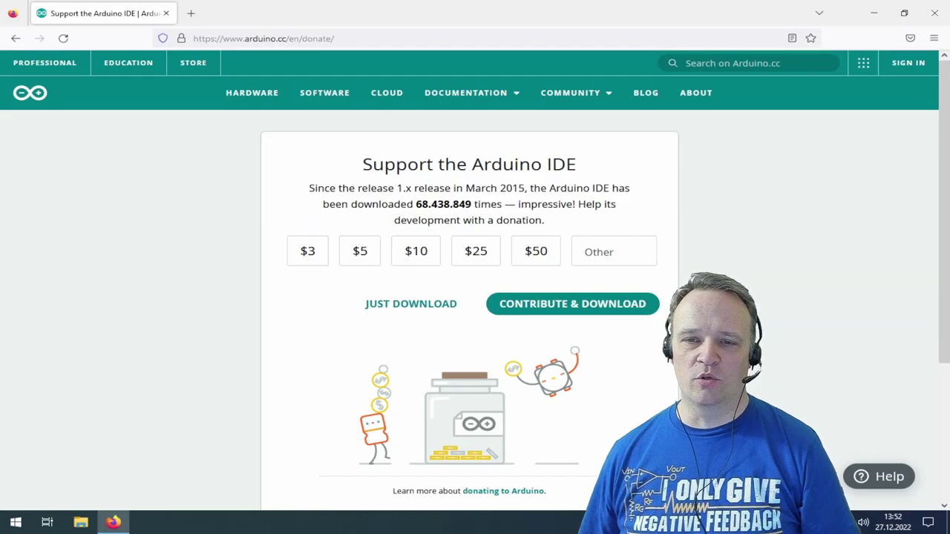
{"action": "left_click", "coordinate": [406, 309]}
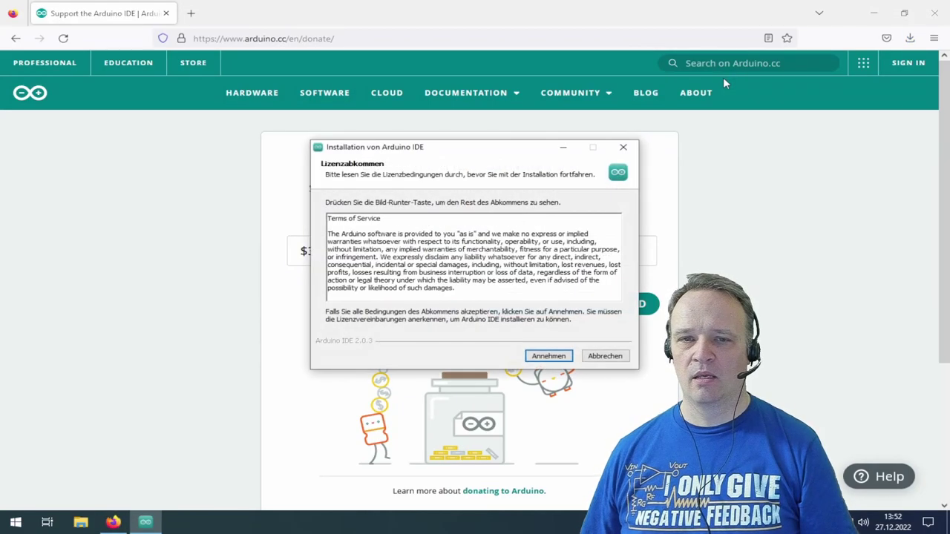
{"action": "left_click", "coordinate": [935, 17]}
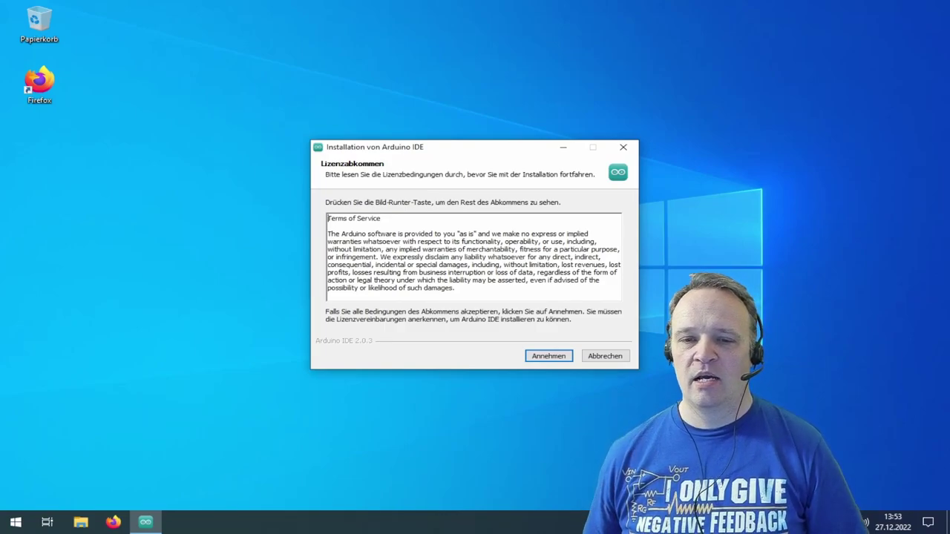
- Accept the license, install Arduino IDE only for the current user in the default directory, and finish with the program launched
{"action": "left_click", "coordinate": [546, 359]}
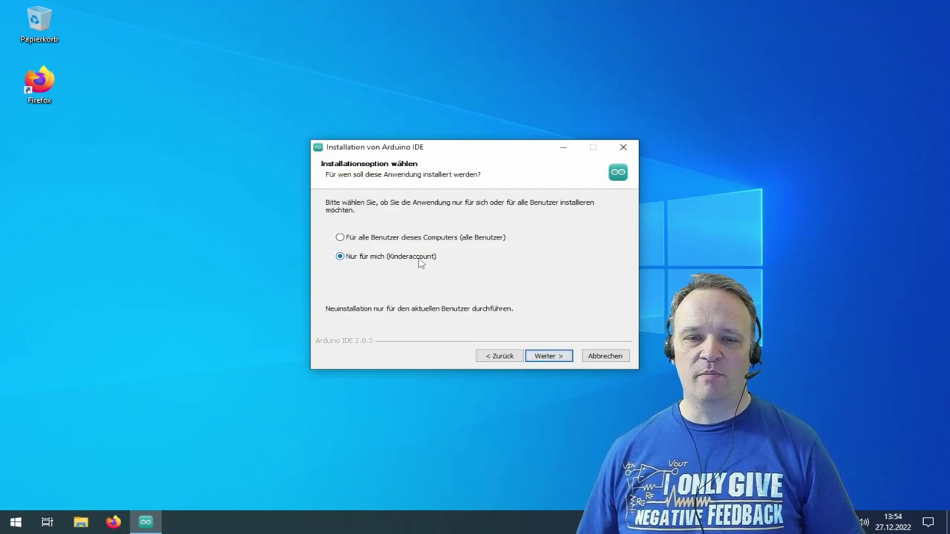
{"action": "left_click", "coordinate": [547, 356]}
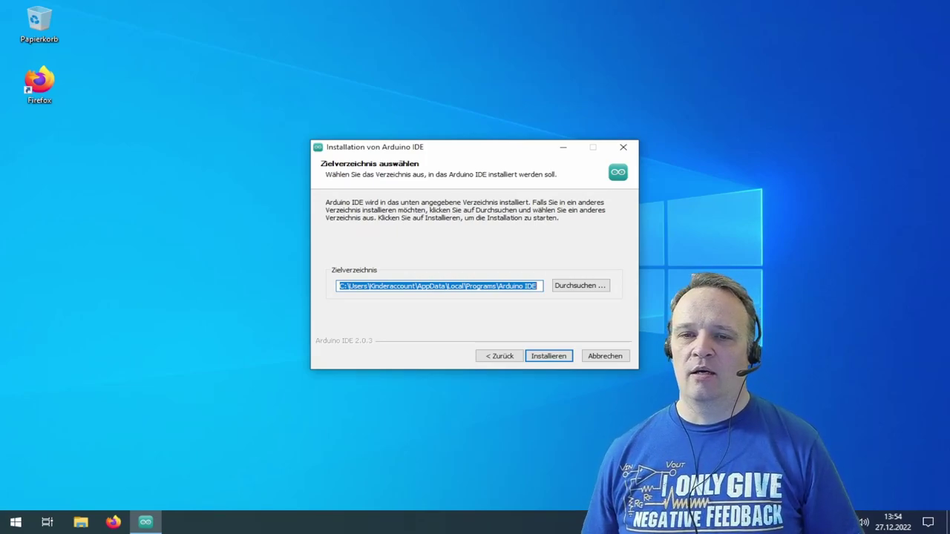
{"action": "left_click", "coordinate": [547, 356]}
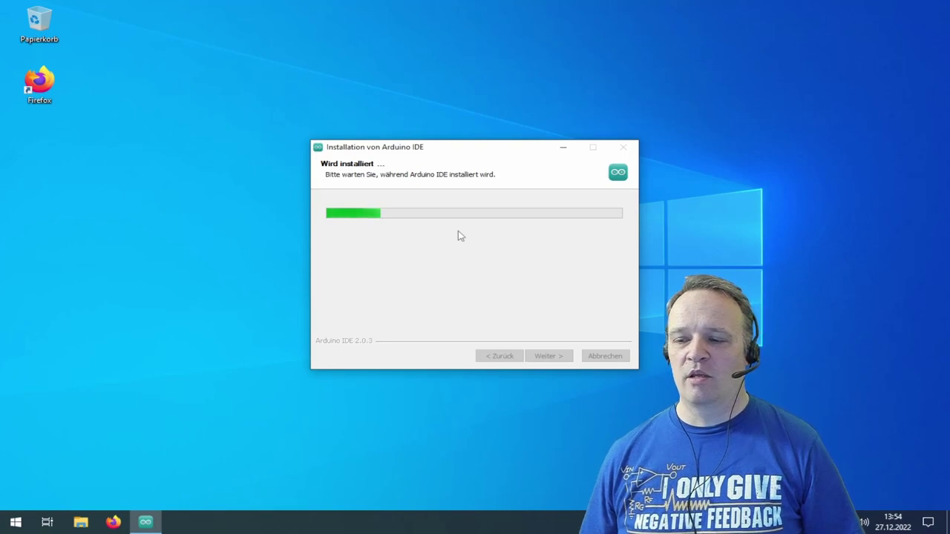
{"action": "left_click", "coordinate": [893, 522]}
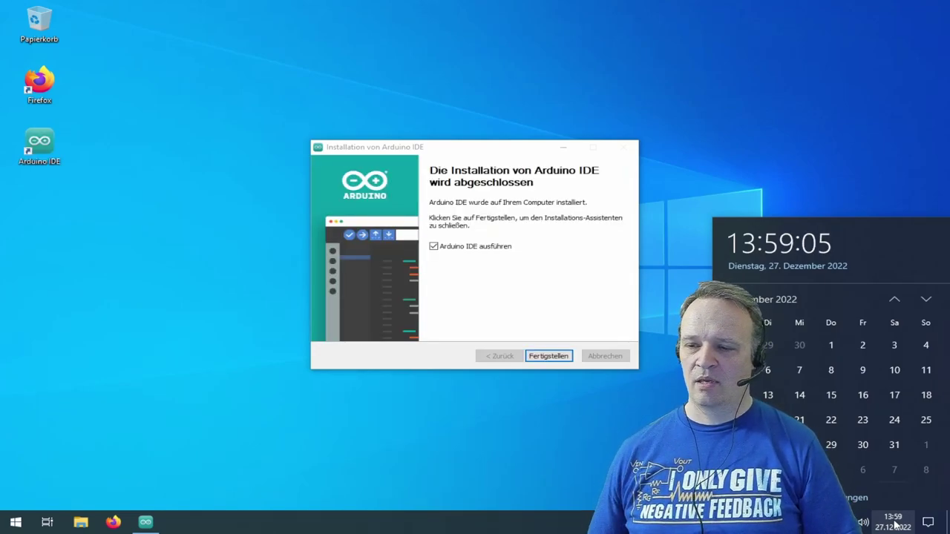
{"action": "left_click", "coordinate": [896, 525]}
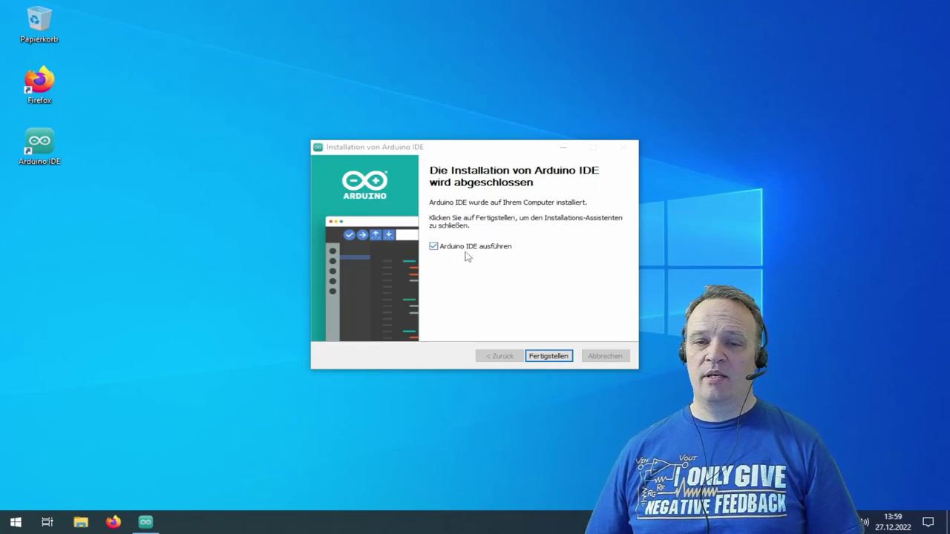
{"action": "left_click", "coordinate": [549, 356]}
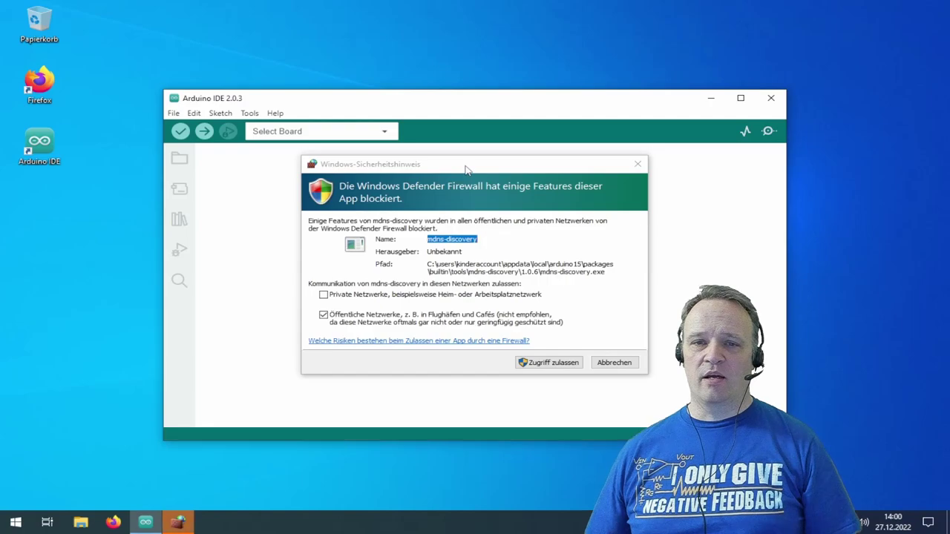
- Move the two overlapping firewall notices apart and allow Arduino IDE access on both private and public networks
{"action": "left_click_drag", "start_coordinate": [465, 171], "coordinate": [726, 164]}
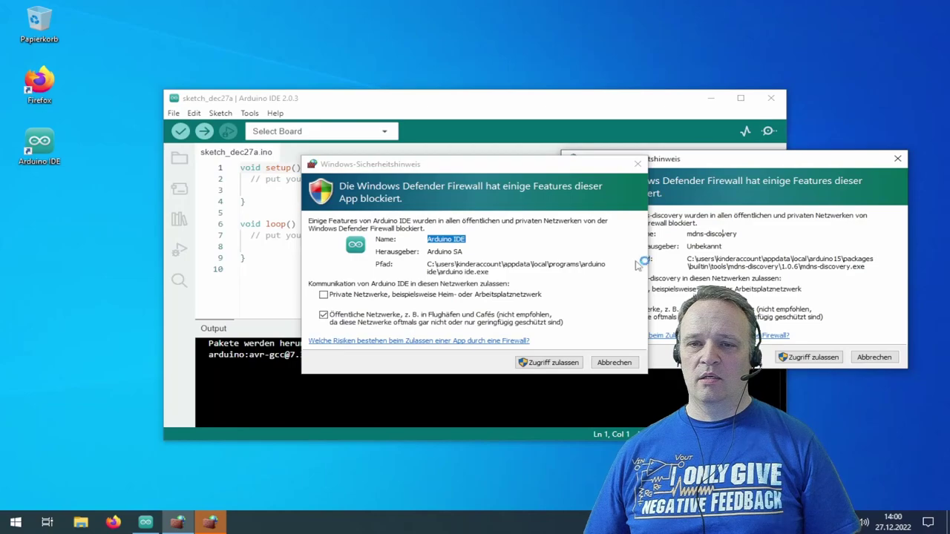
{"action": "left_click_drag", "start_coordinate": [515, 164], "coordinate": [402, 158]}
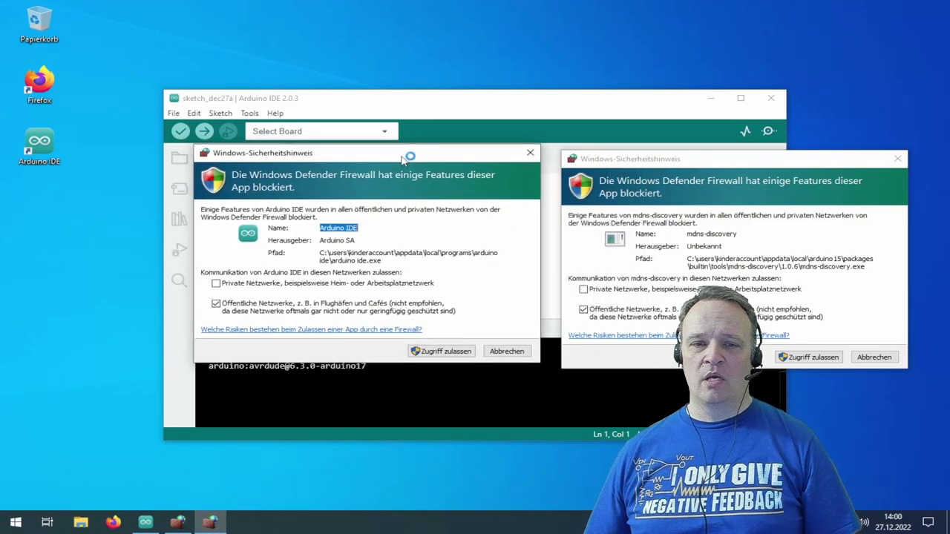
{"action": "left_click", "coordinate": [327, 229]}
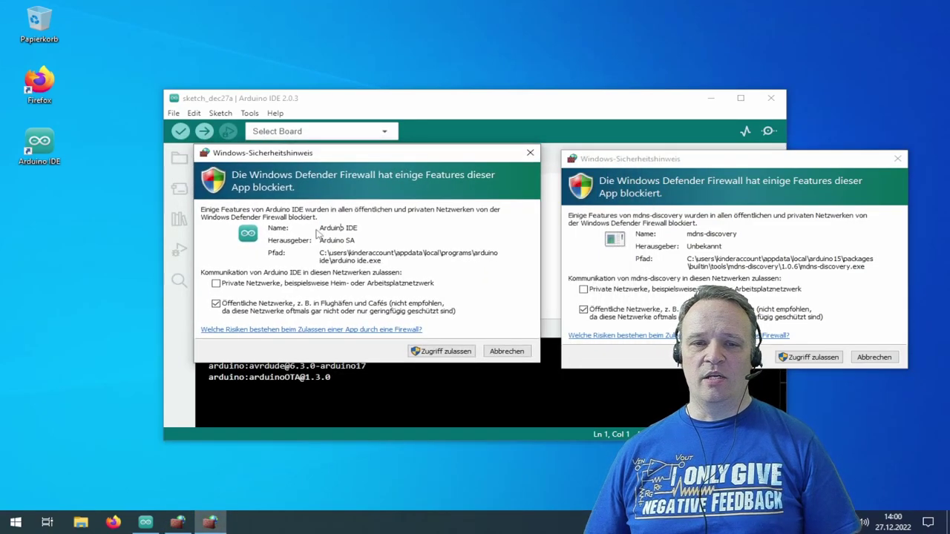
{"action": "left_click_drag", "start_coordinate": [330, 260], "coordinate": [382, 261]}
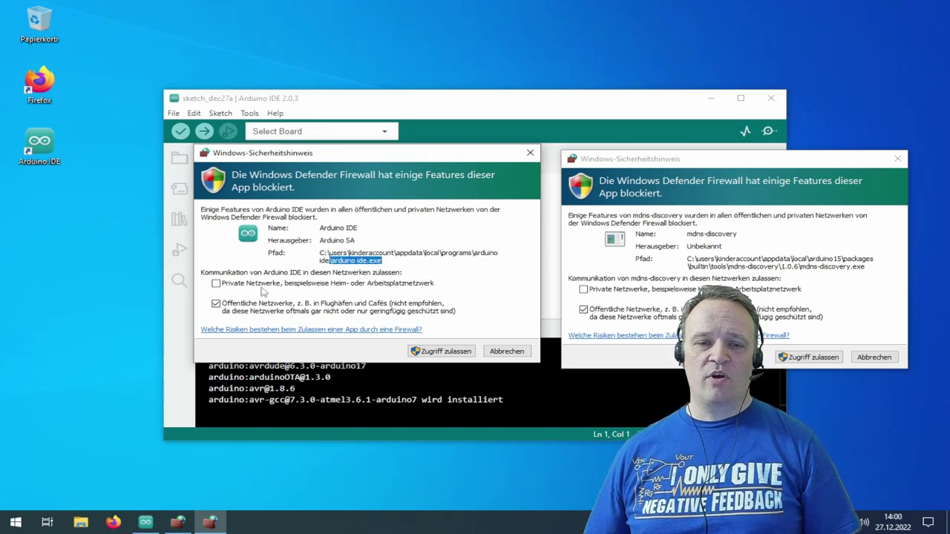
{"action": "left_click", "coordinate": [216, 284]}
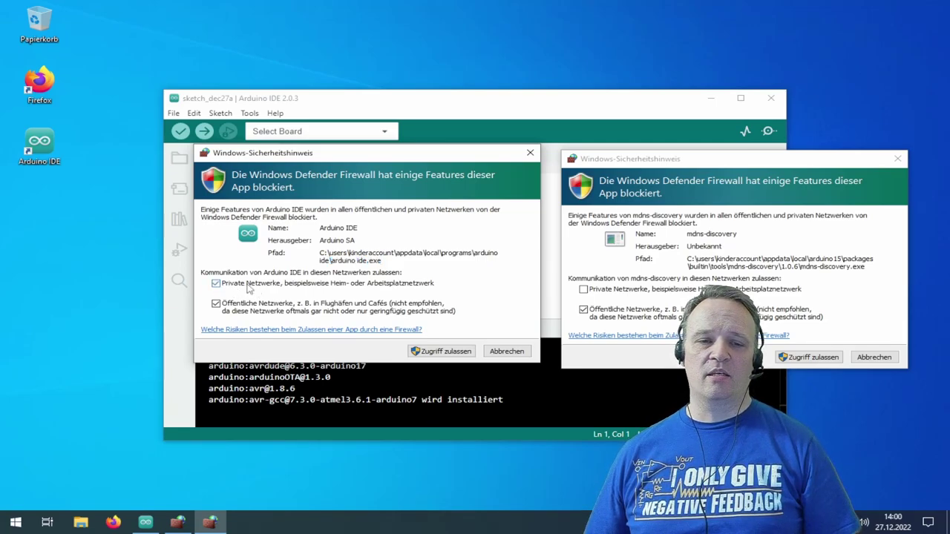
{"action": "left_click", "coordinate": [216, 303]}
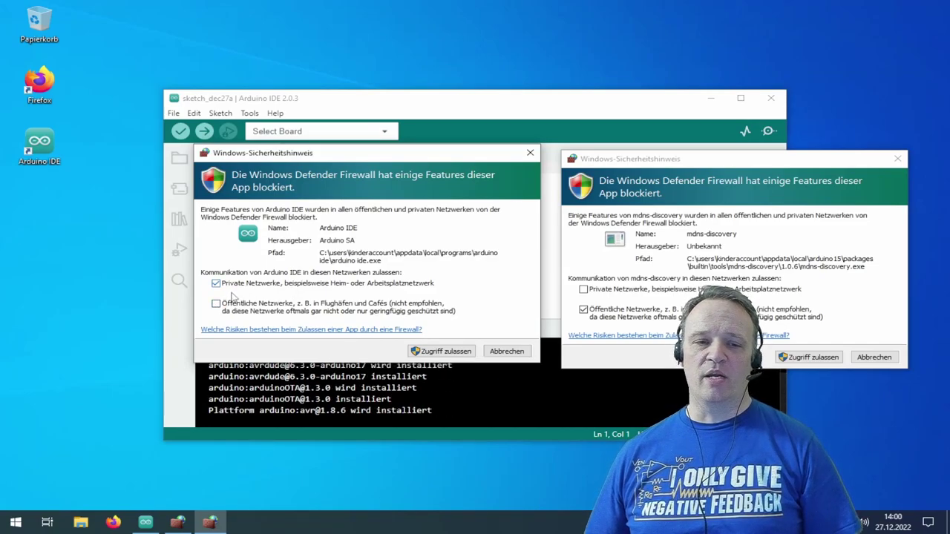
{"action": "left_click", "coordinate": [216, 304]}
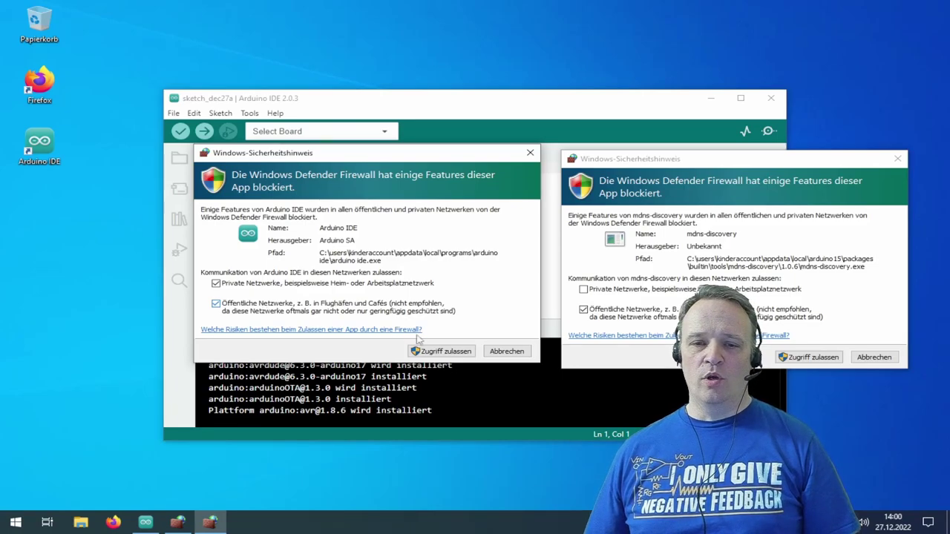
{"action": "left_click", "coordinate": [422, 353]}
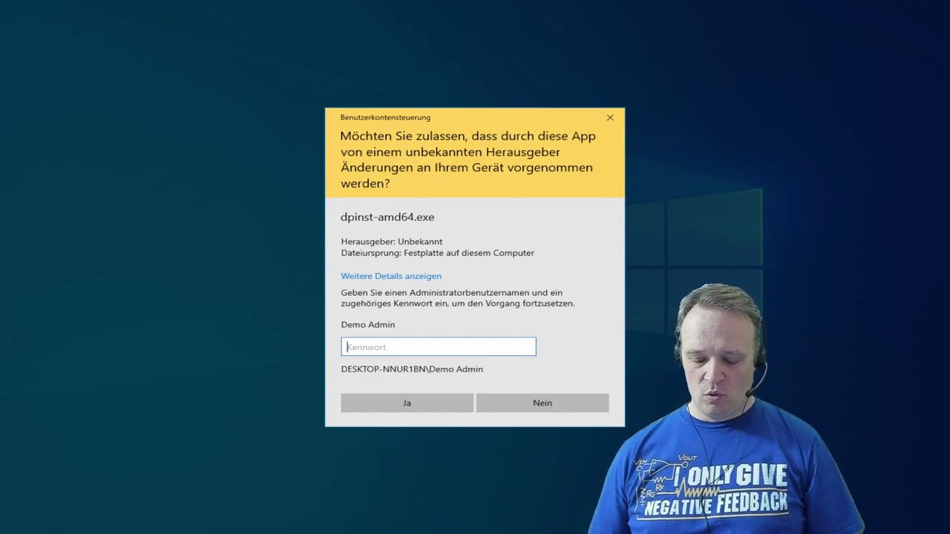
- Enter the administrator password and approve the changes requested by dpinst-amd64.exe
{"action": "type", "text": "p"}
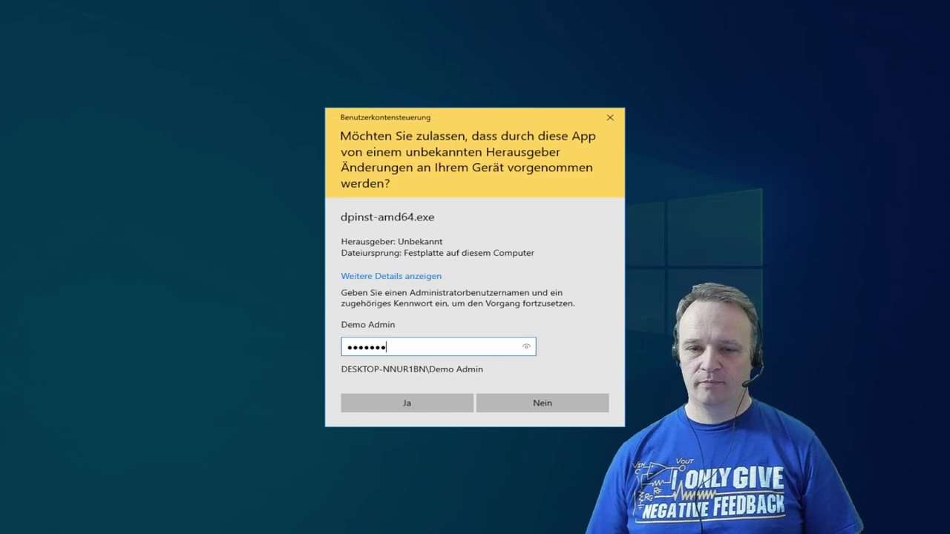
{"action": "left_click", "coordinate": [424, 401]}
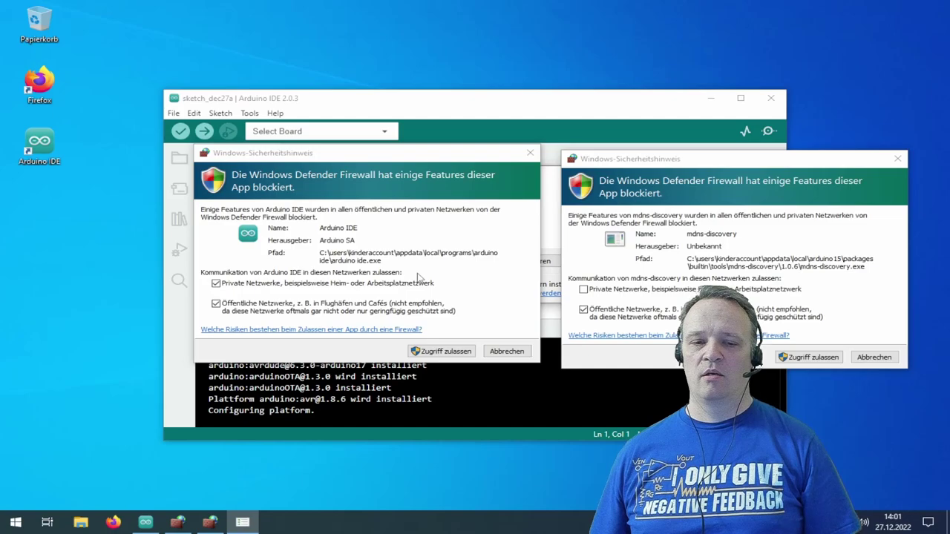
- Grant Arduino IDE firewall access with private and public networks both enabled, authorizing the change with the administrator password
{"action": "mouse_move", "coordinate": [425, 158]}
{"action": "left_mouse_down"}
{"action": "mouse_move", "coordinate": [304, 208]}
{"action": "mouse_move", "coordinate": [395, 280]}
{"action": "mouse_move", "coordinate": [400, 159]}
{"action": "mouse_move", "coordinate": [433, 160]}
{"action": "left_mouse_up"}
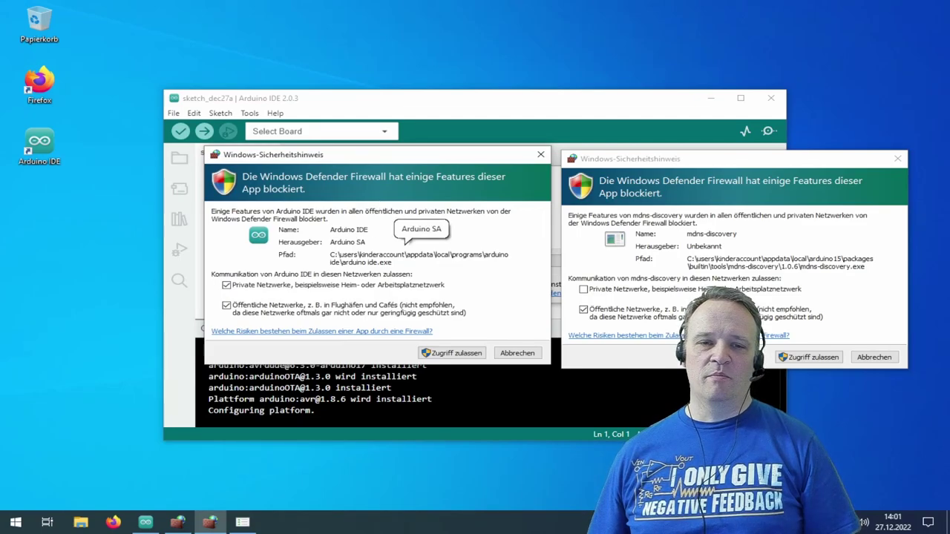
{"action": "left_click", "coordinate": [226, 305]}
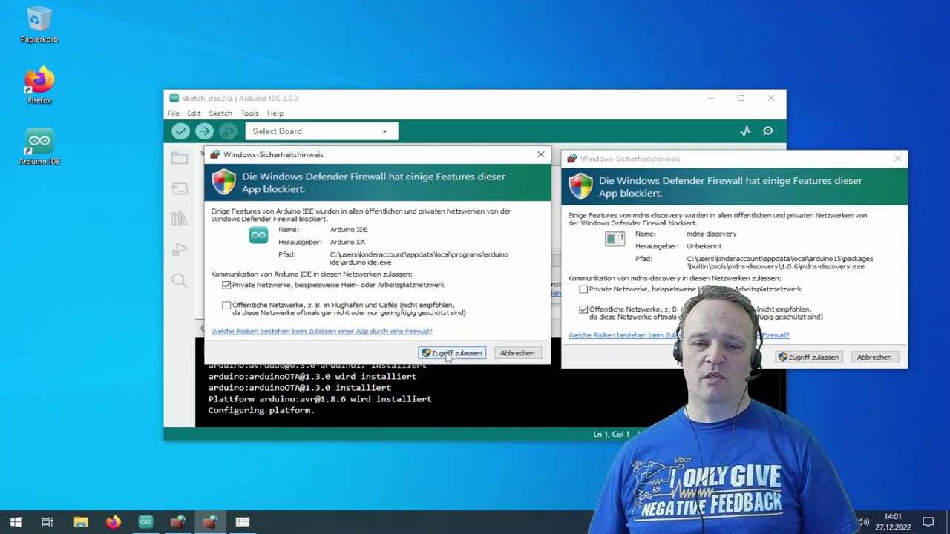
{"action": "left_click", "coordinate": [299, 311]}
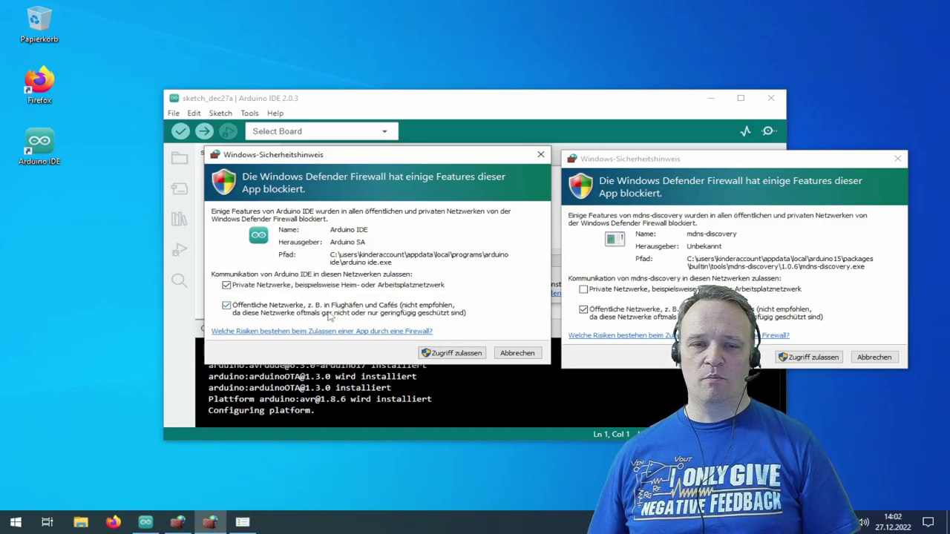
{"action": "left_click", "coordinate": [456, 354]}
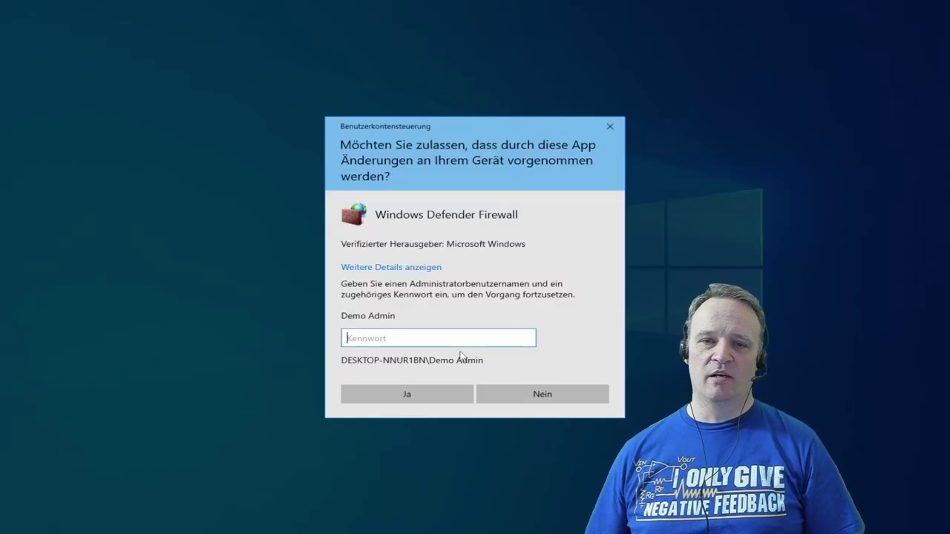
{"action": "type", "text": "•••••••••"}
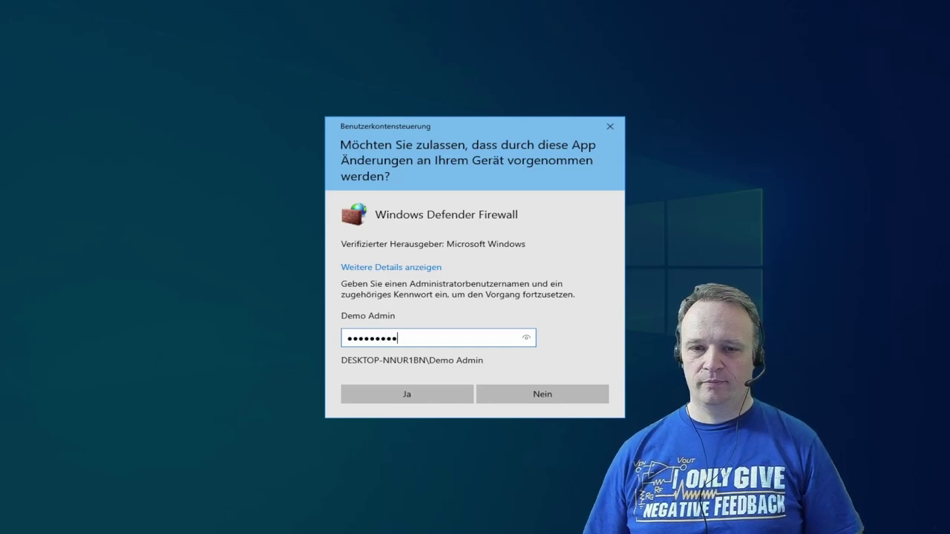
{"action": "key", "text": "Return"}
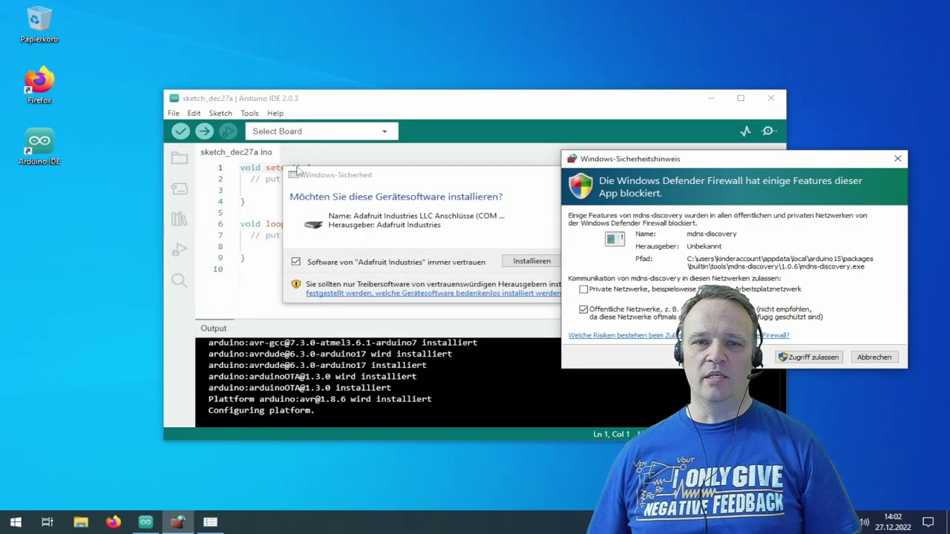
- Allow mdns-discovery through the firewall on both private and public networks, authorizing the change with the administrator password
{"action": "left_click_drag", "start_coordinate": [677, 161], "coordinate": [477, 142]}
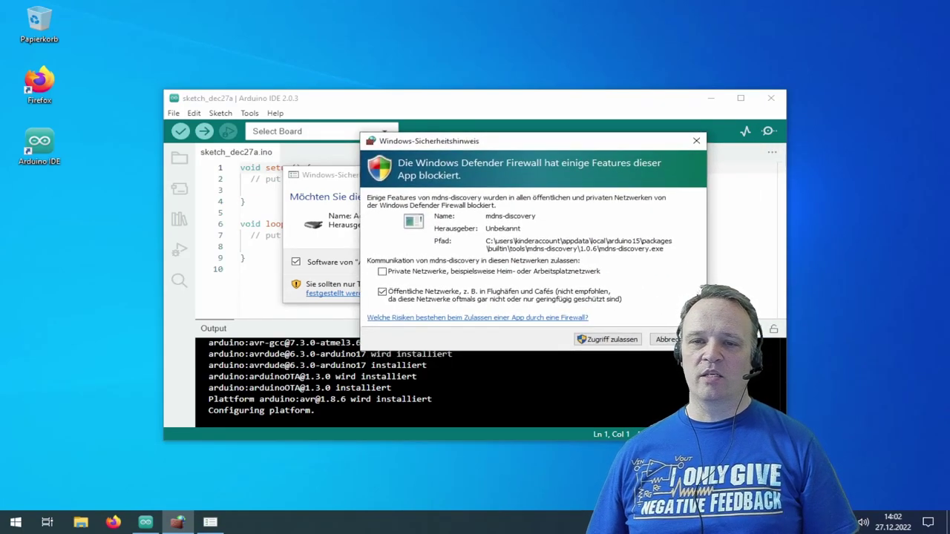
{"action": "left_click_drag", "start_coordinate": [485, 216], "coordinate": [536, 216]}
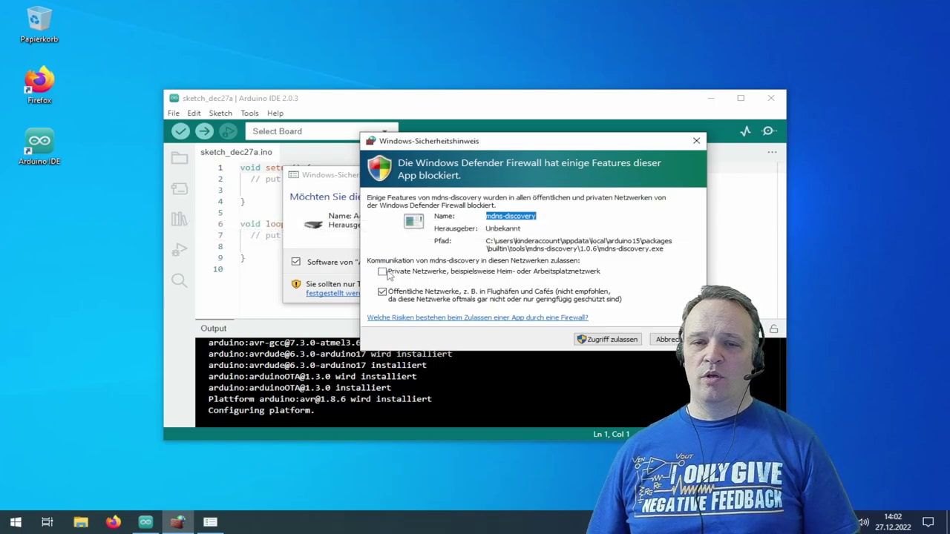
{"action": "left_click", "coordinate": [382, 271]}
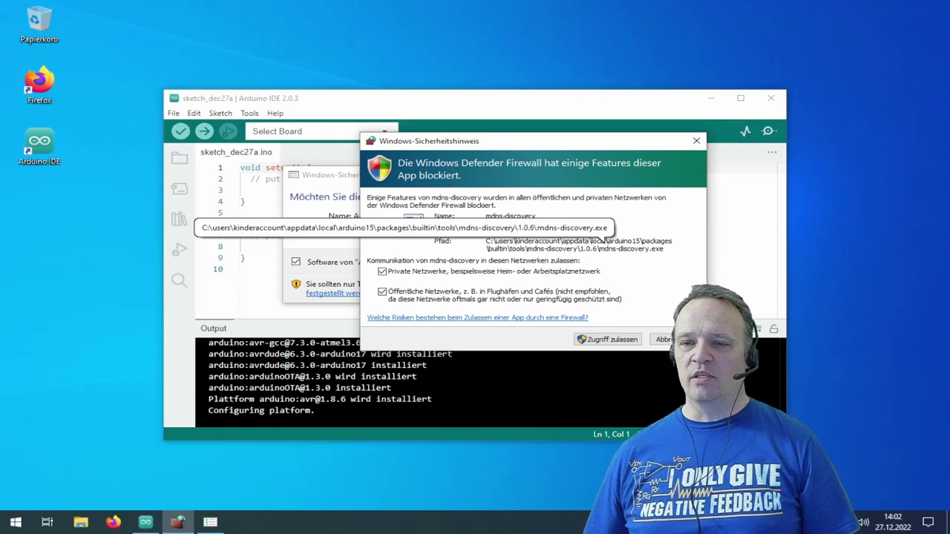
{"action": "left_click", "coordinate": [610, 343]}
{"action": "type", "text": "••••••••"}
{"action": "key", "text": "Return"}
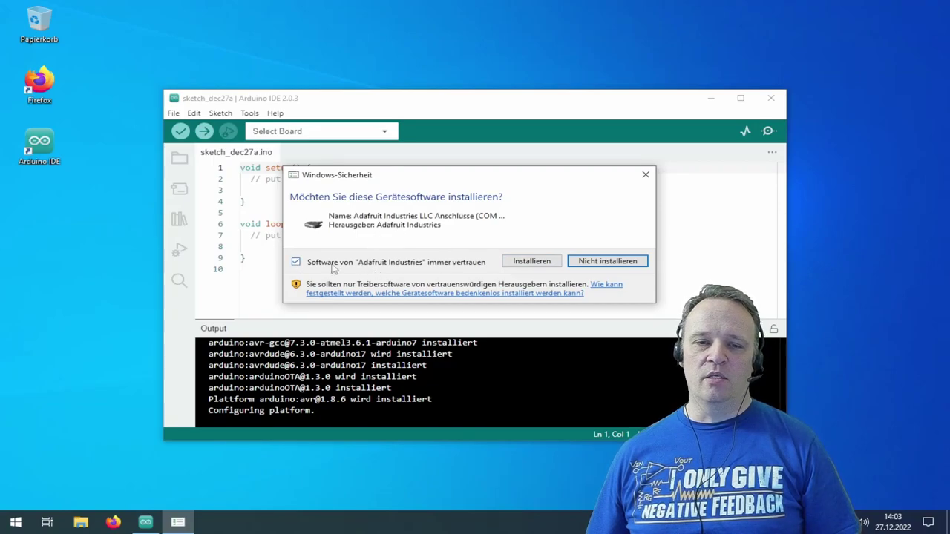
- Install the offered device software from Adafruit Industries, Arduino srl, Arduino SA and Arduino LLC, keeping each publisher trusted
{"action": "left_click", "coordinate": [530, 265]}
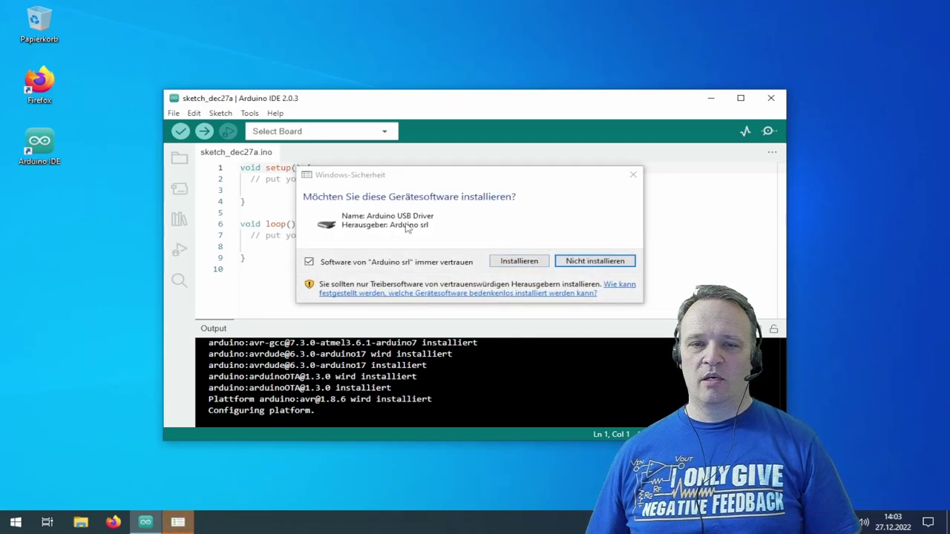
{"action": "left_click", "coordinate": [517, 264]}
{"action": "left_click", "coordinate": [519, 261]}
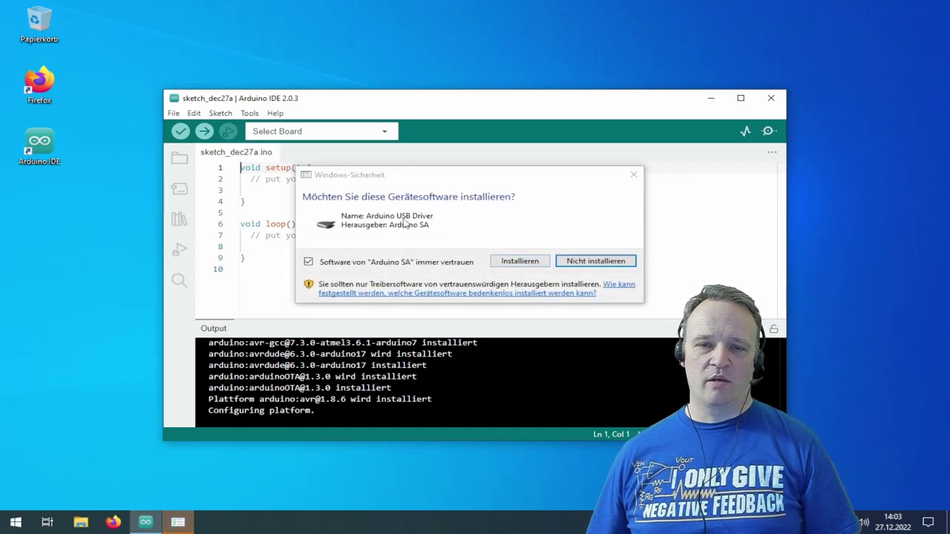
{"action": "left_click", "coordinate": [514, 264]}
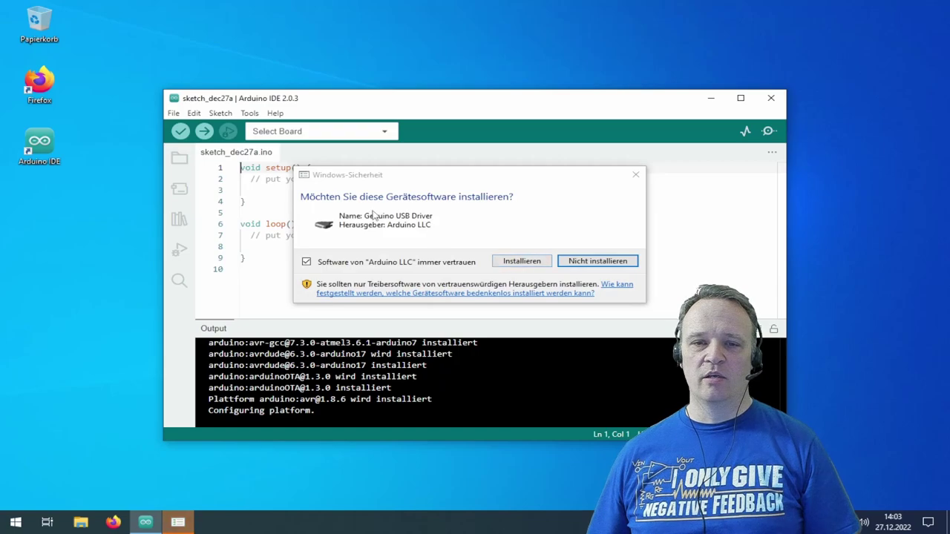
{"action": "left_click", "coordinate": [513, 263]}
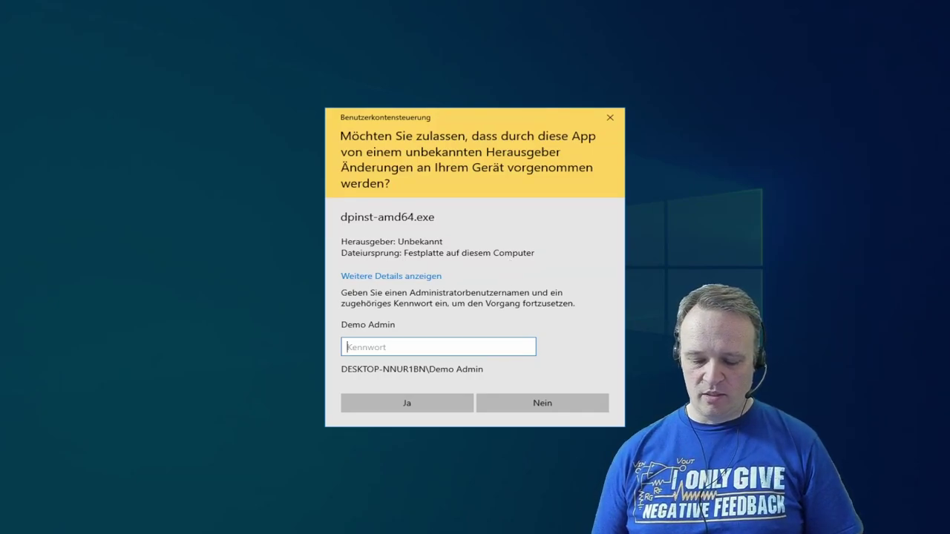
- Authorize the further dpinst-amd64.exe driver installation request with the administrator password
{"action": "type", "text": "•"}
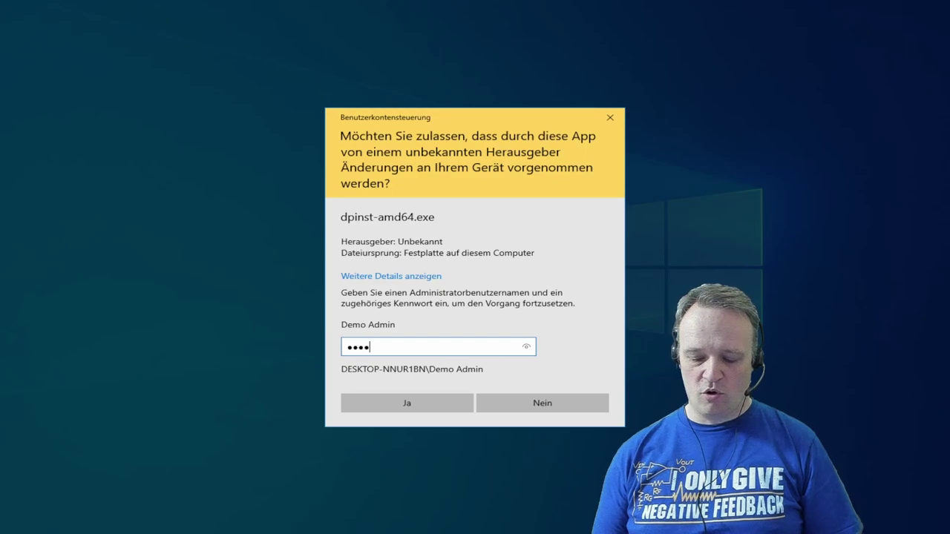
{"action": "left_click", "coordinate": [436, 400]}
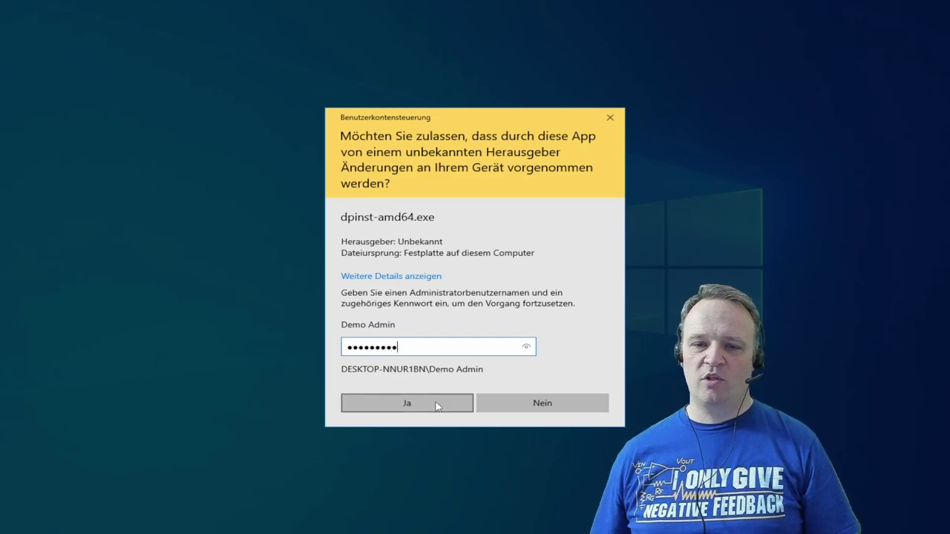